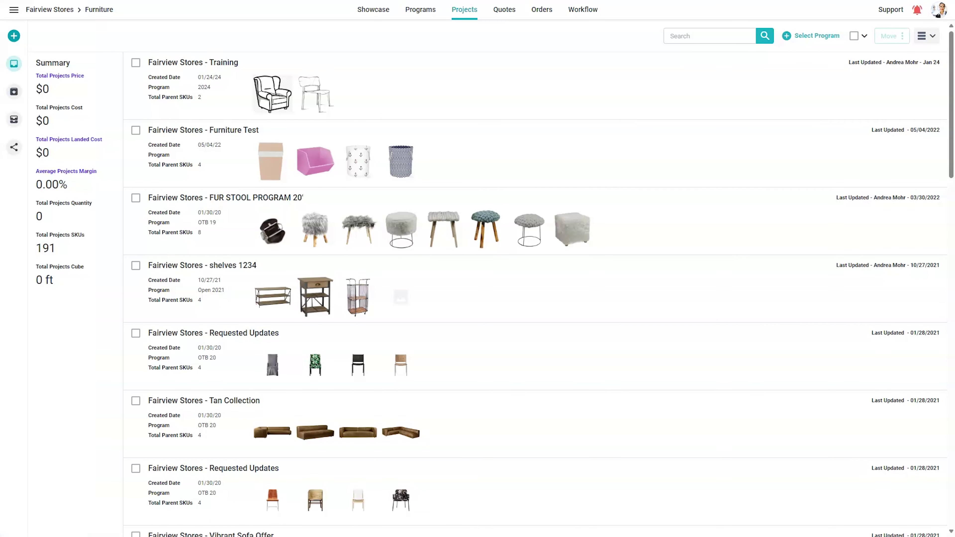
Step: Open product LH67301 in FUR STOOL PROGRAM 20' and change its Color to Gray
left_click(437, 199)
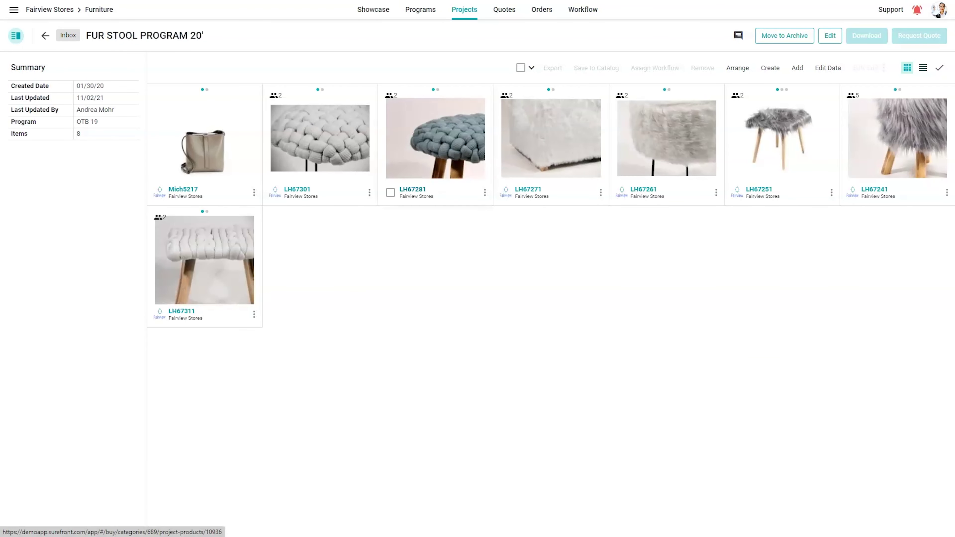
left_click(319, 138)
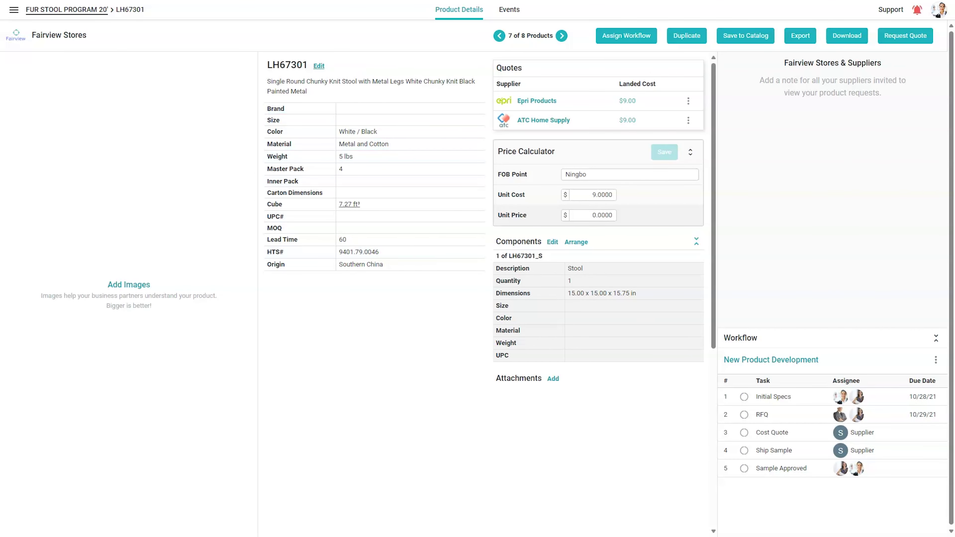
left_click(319, 65)
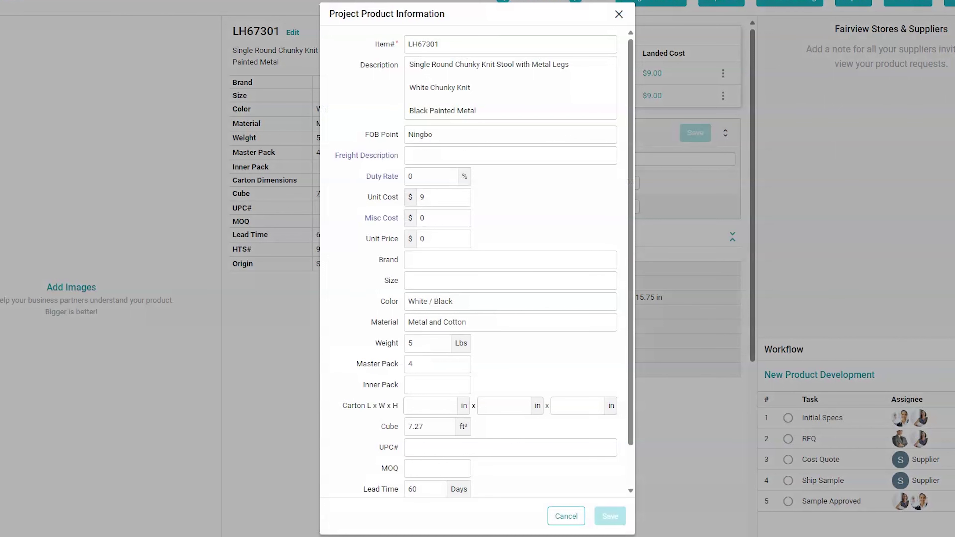
triple_click(430, 301)
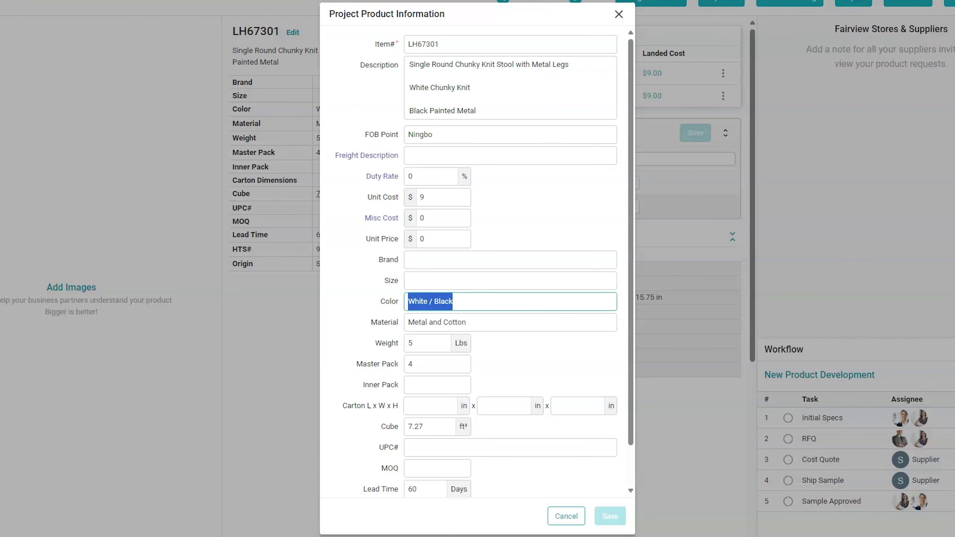
type("Gray")
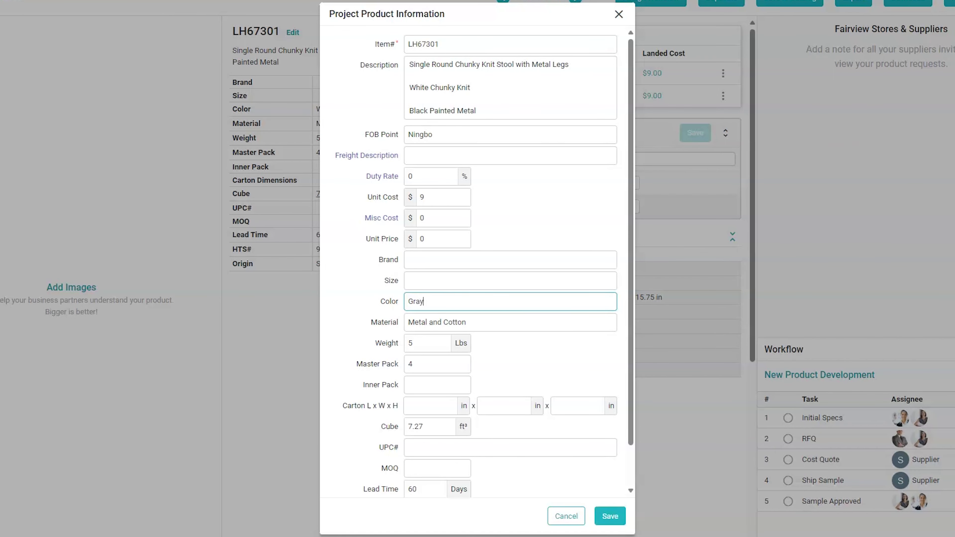
left_click(610, 516)
left_click(510, 10)
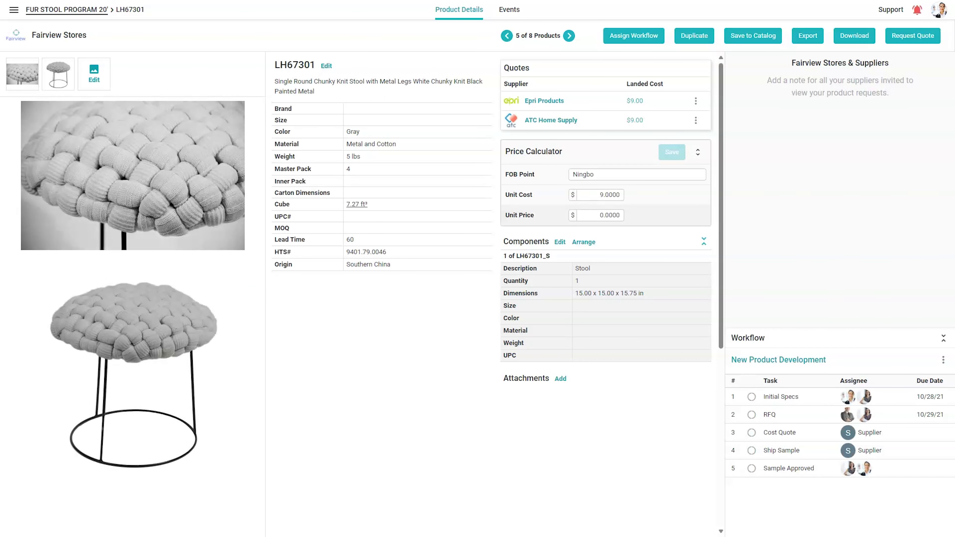
left_click(751, 396)
Step: Complete LH67301's Initial Specs and post the note 'Please specify size' on its Size detail
left_click(775, 425)
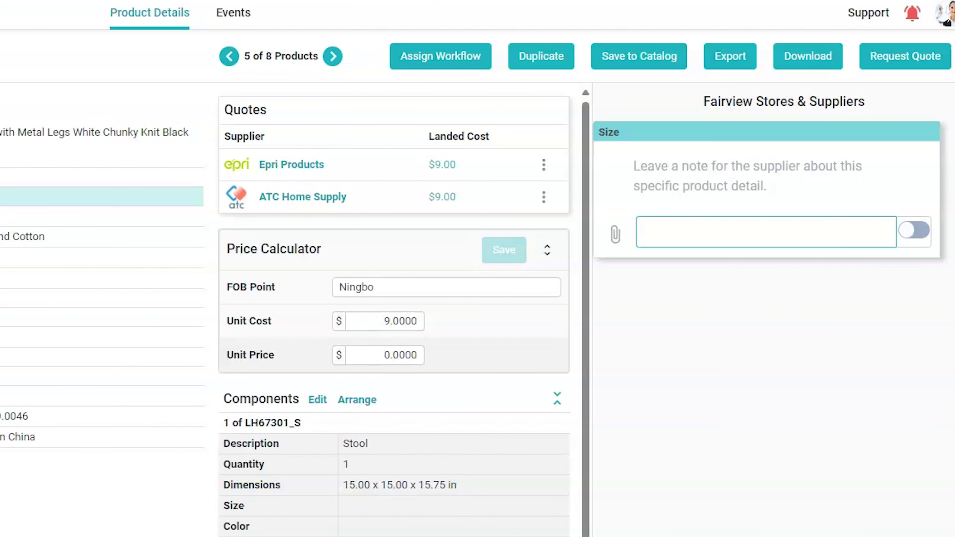
type("Please specify size")
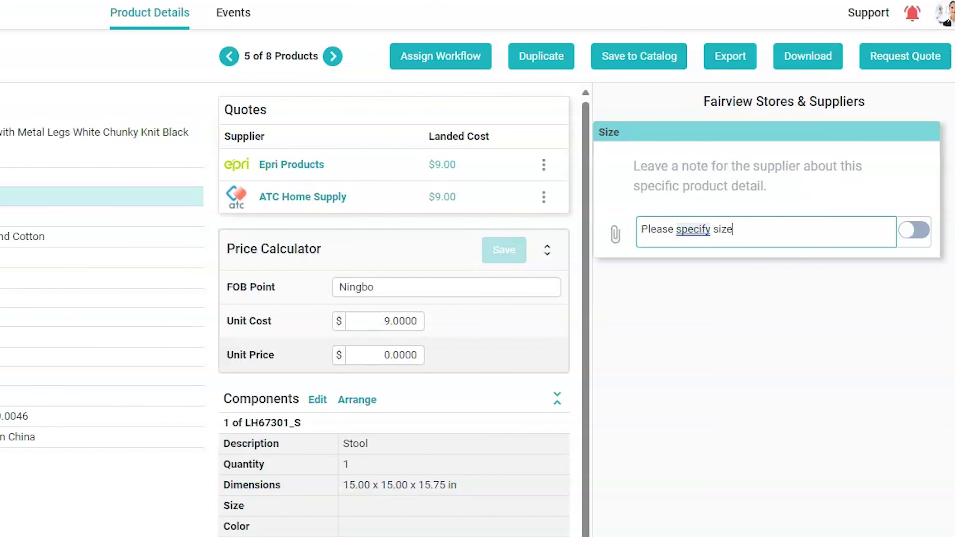
key("Return")
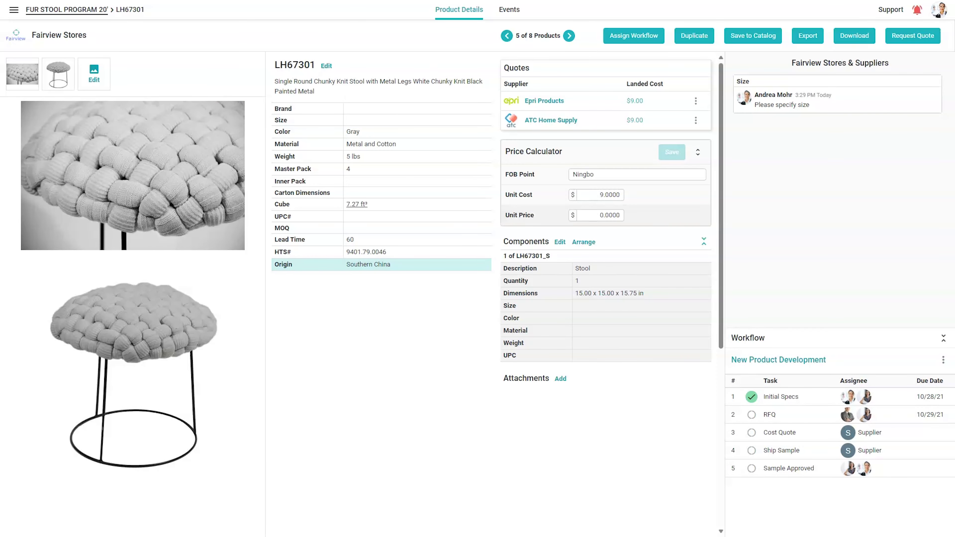
Step: Show the project as a workflow table and mark LH67271's Initial Specs Completed
left_click(67, 10)
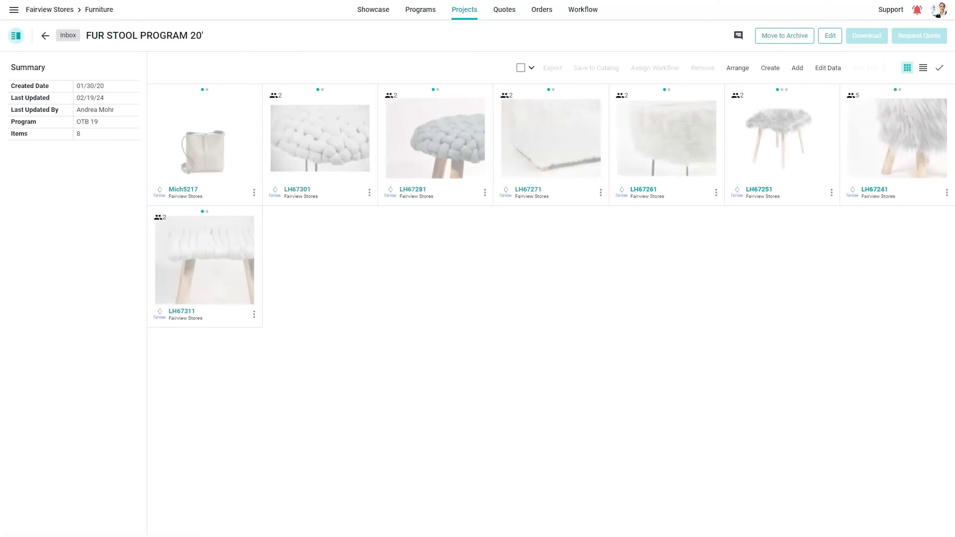
left_click(940, 68)
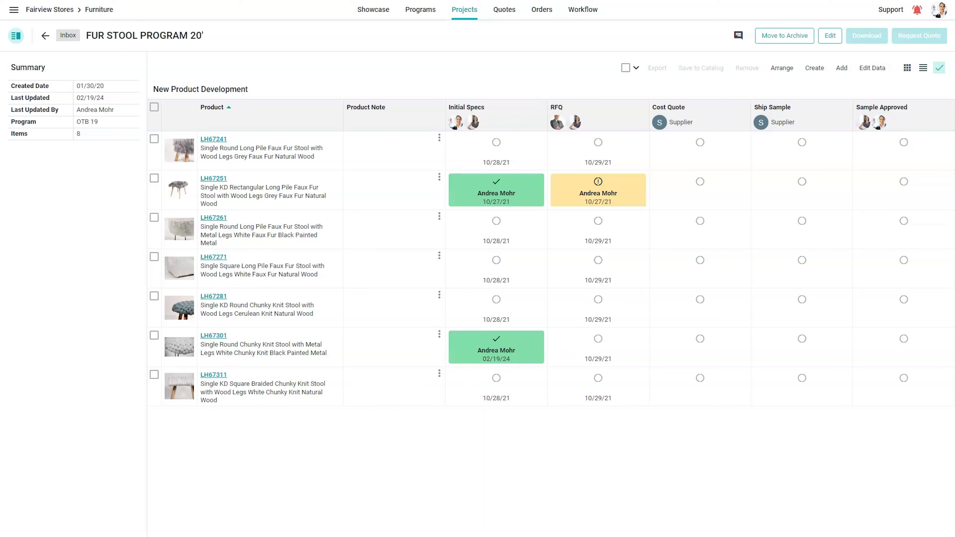
left_click(496, 260)
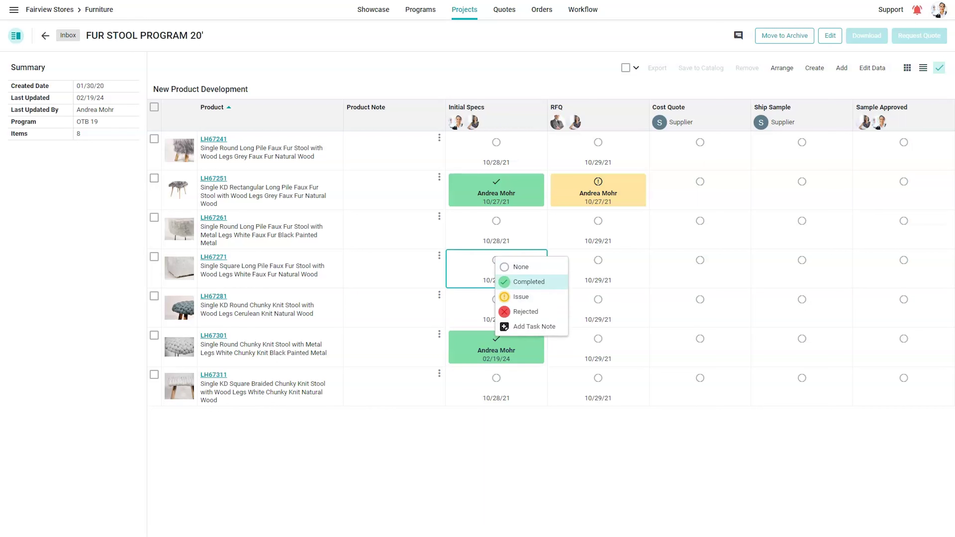
left_click(519, 280)
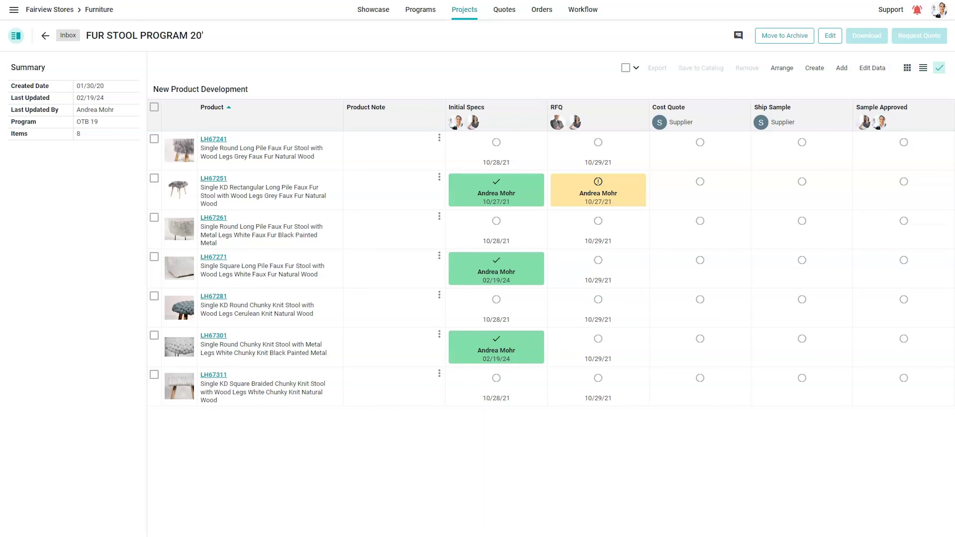
Step: Select products LH67251, LH67271 and LH67301
left_click(154, 178)
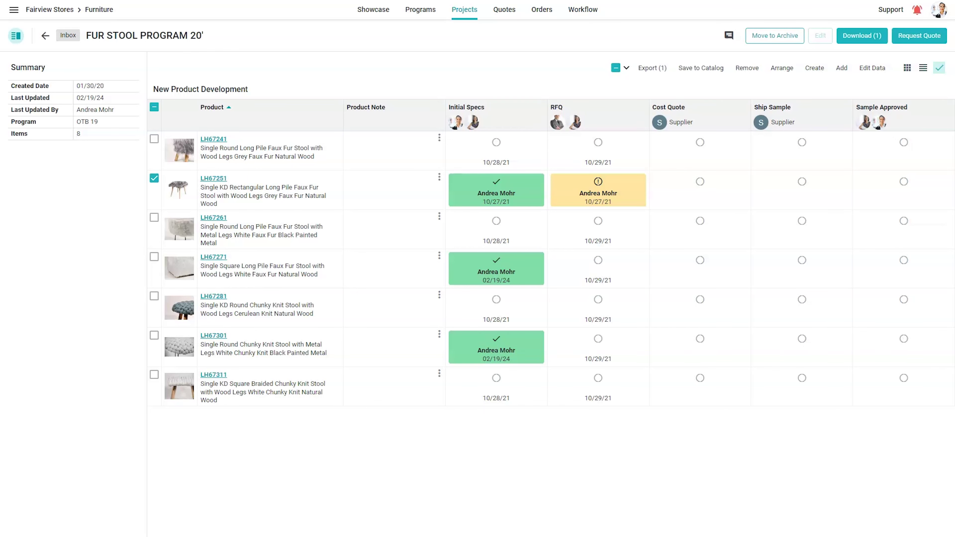
left_click(154, 256)
left_click(154, 336)
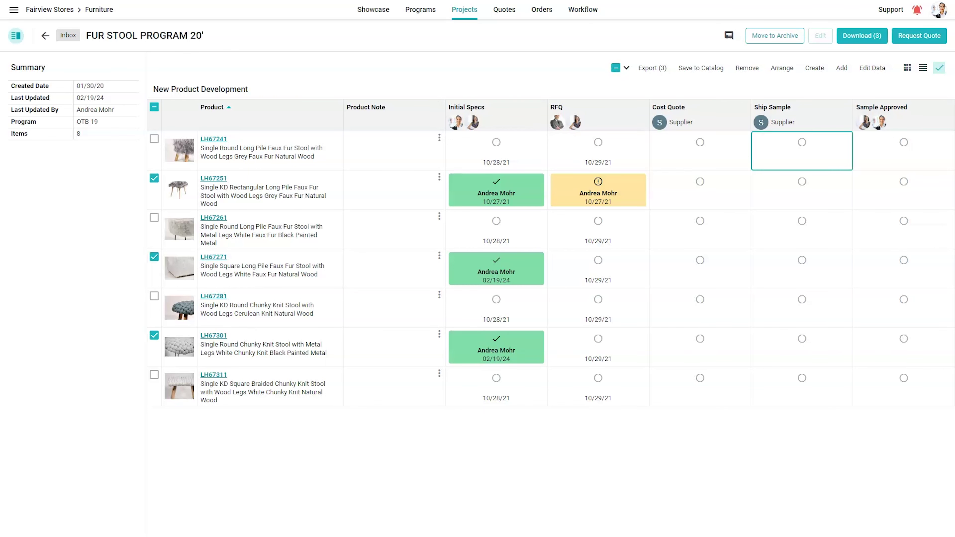
Step: Request a quote from Epri Products for the three stools, e-mailing one contact 'Please quote'
left_click(920, 35)
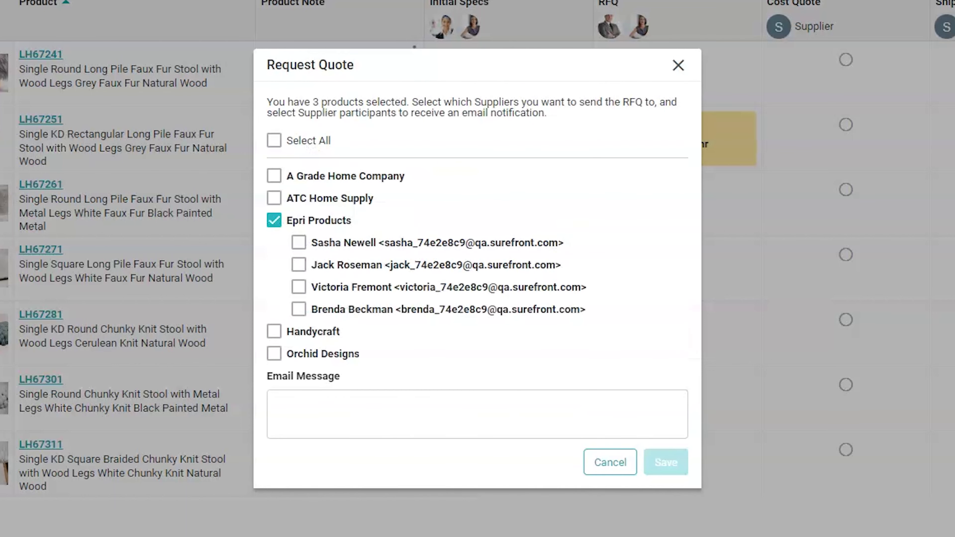
left_click(299, 242)
left_click(274, 401)
type("Please quote")
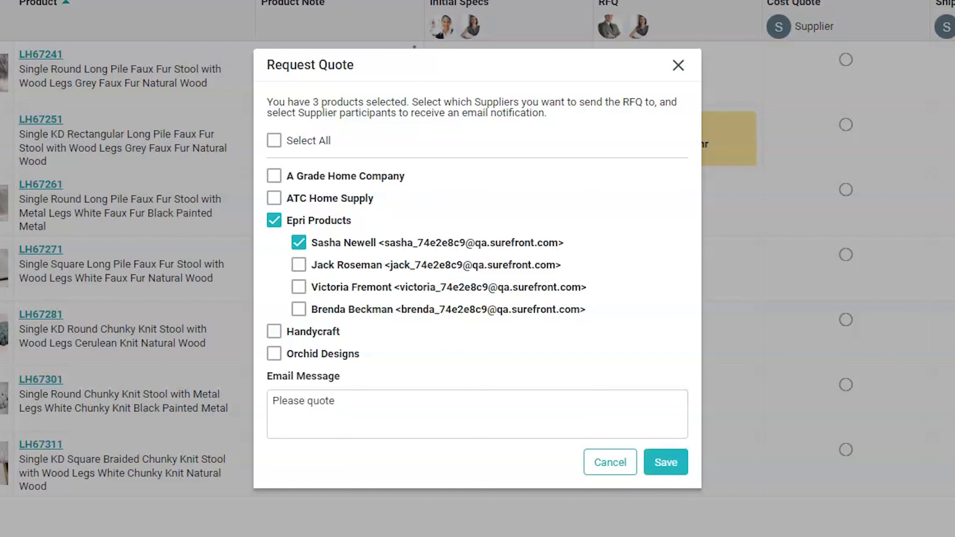
left_click(665, 462)
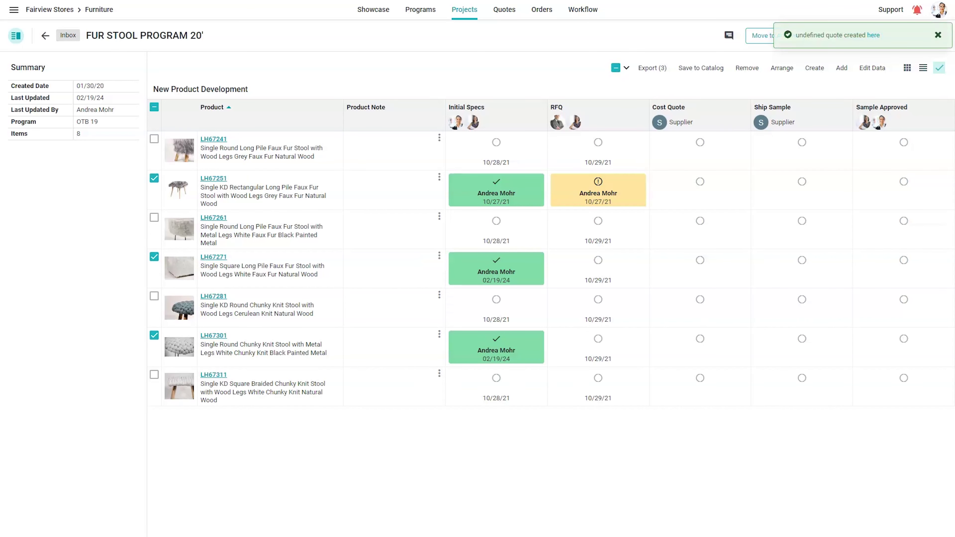
left_click(504, 10)
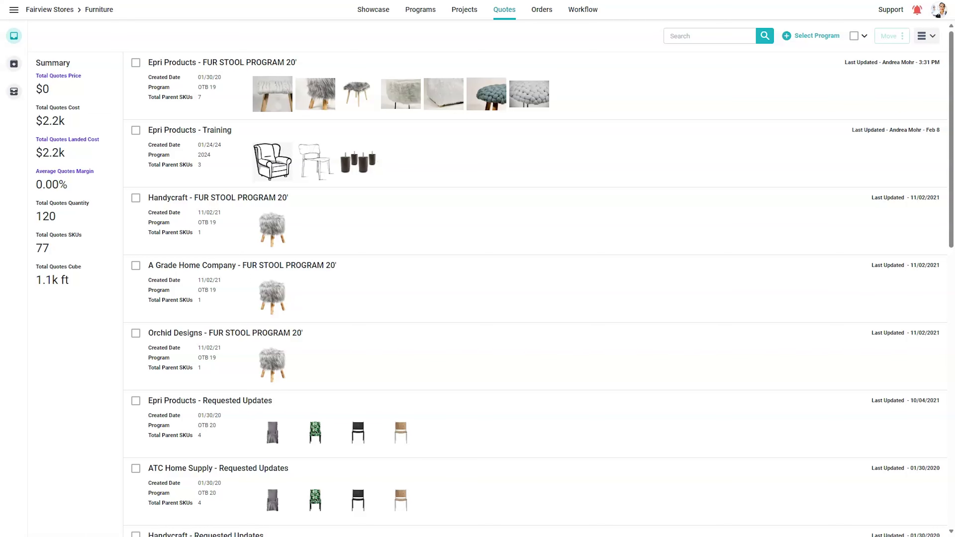
Step: Open the Epri Products – FUR STOOL PROGRAM 20' quote and view product LH67311
left_click(223, 62)
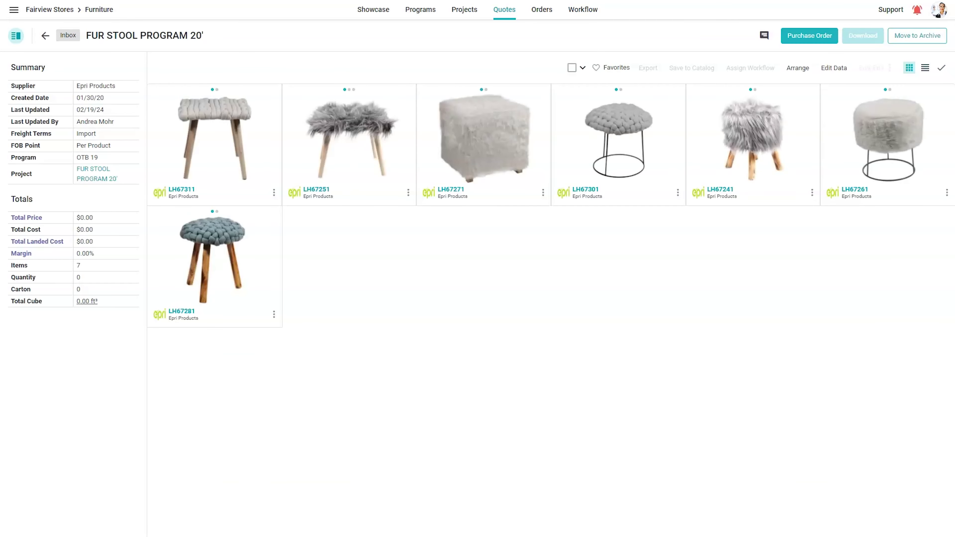
left_click(214, 140)
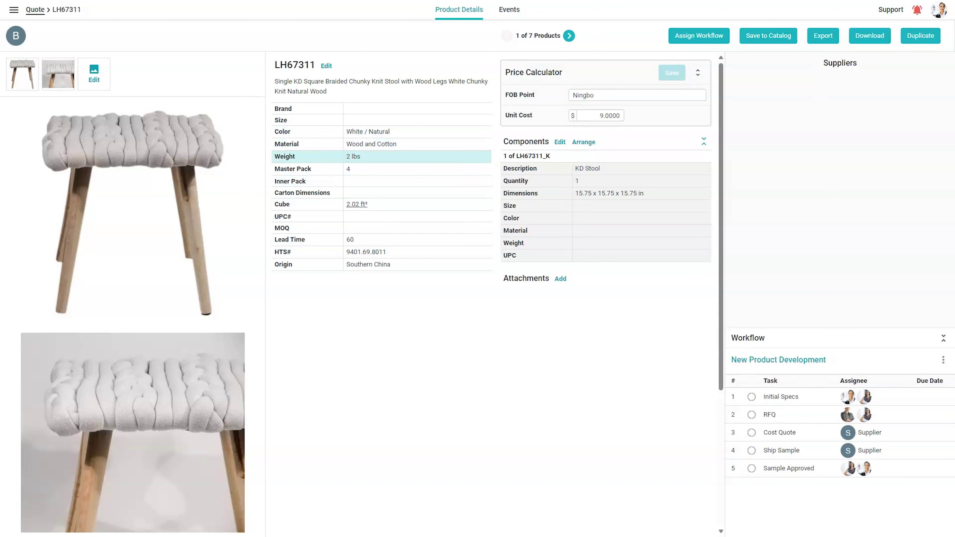
Step: Add a 'Please confirm' supplier note on LH67311's Weight detail, then go back to the quote
left_click(377, 156)
type("Please confirm")
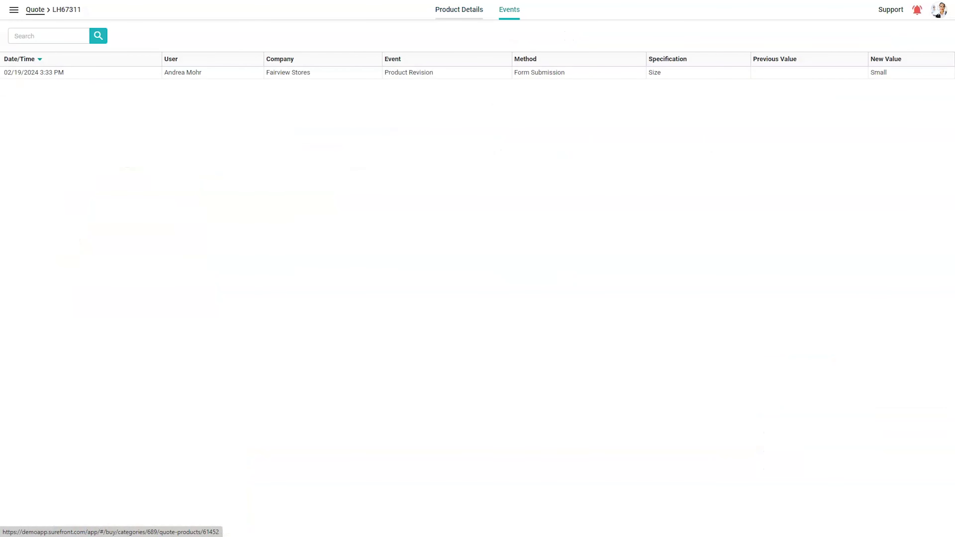
left_click(459, 9)
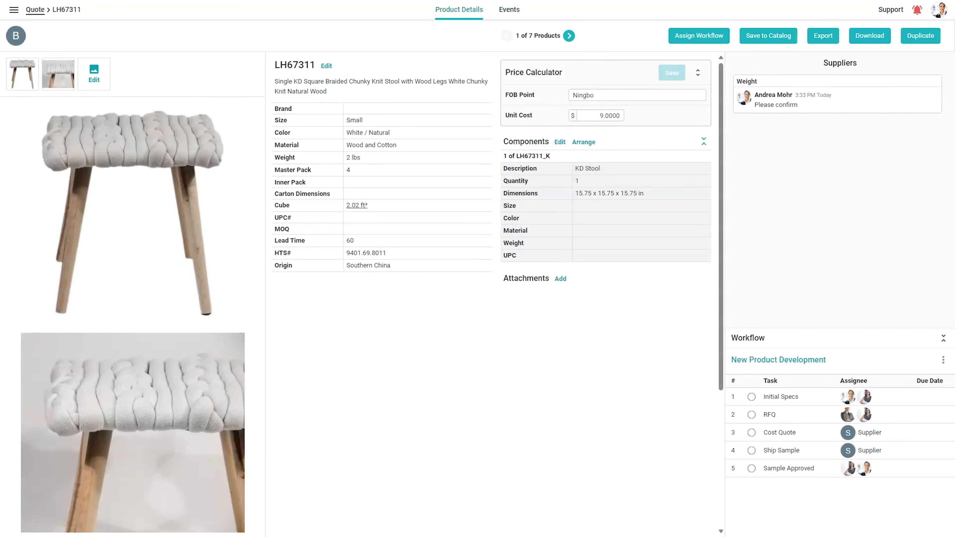
left_click(35, 10)
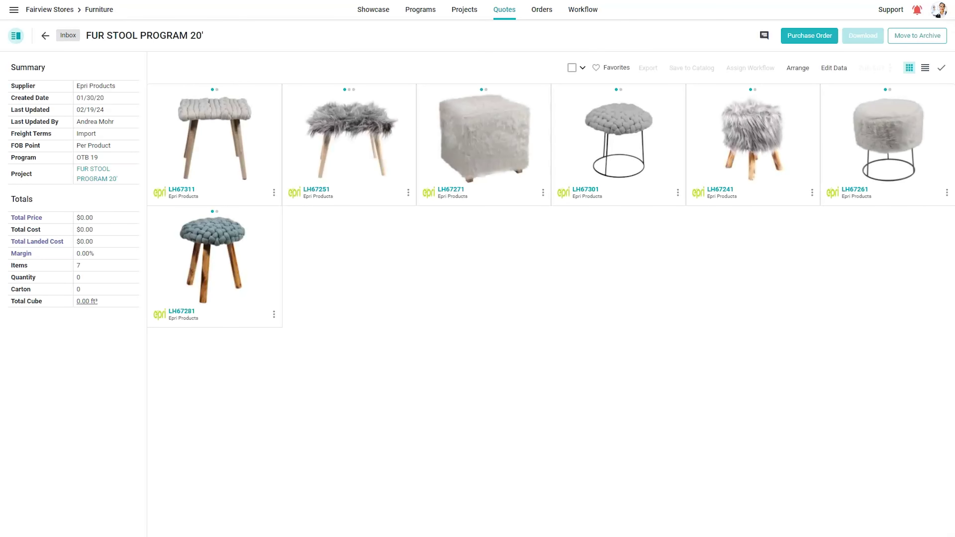
Step: Complete Initial Specs for LH67251 and LH67281 in the workflow table and select both stools
left_click(942, 68)
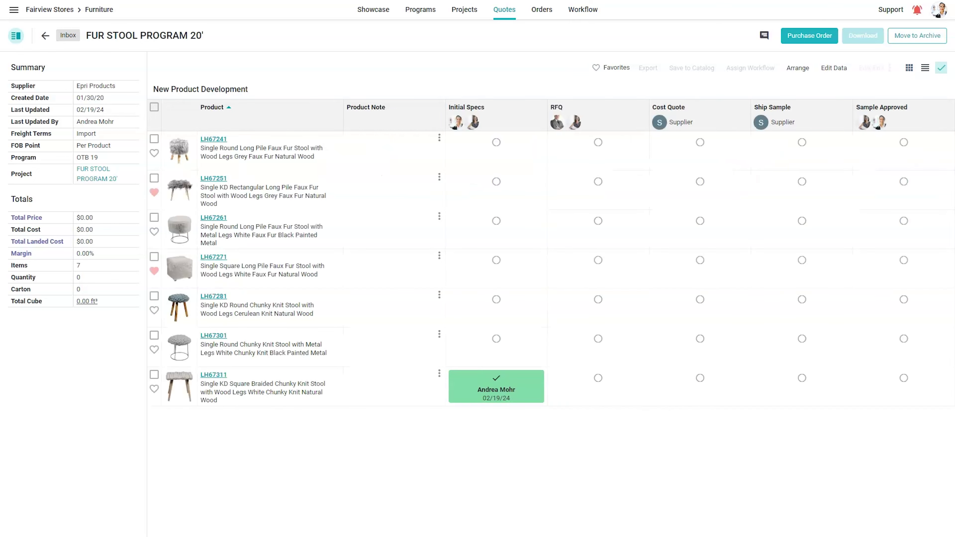
left_click(497, 181)
left_click(540, 206)
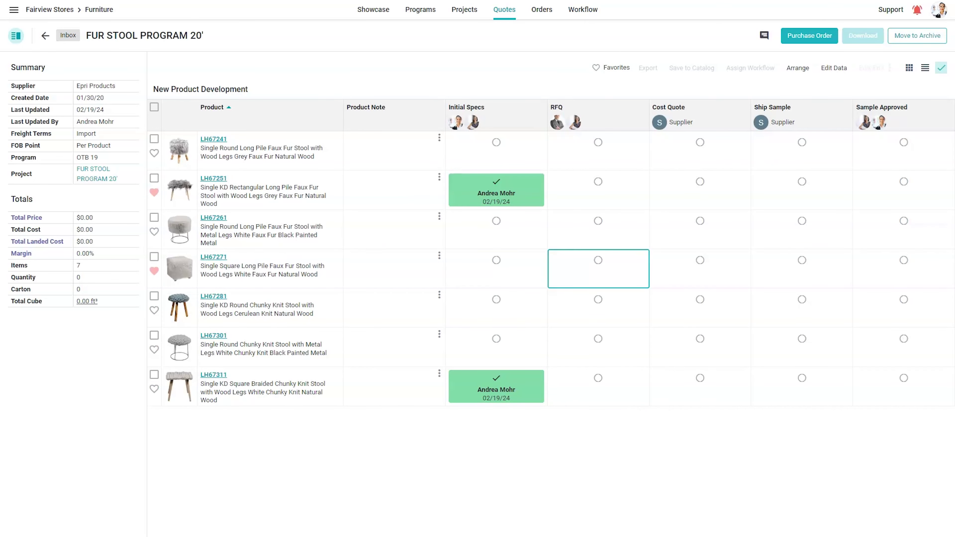
left_click(497, 299)
left_click(541, 325)
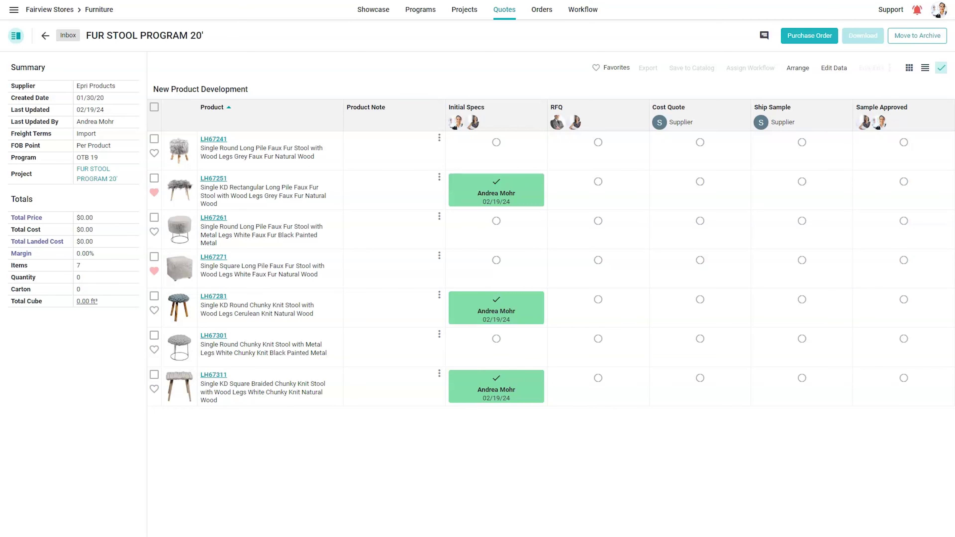
left_click(155, 178)
left_click(155, 296)
Step: Also select LH67311 and create draft purchase order SF187 for the three stools
left_click(154, 374)
left_click(691, 67)
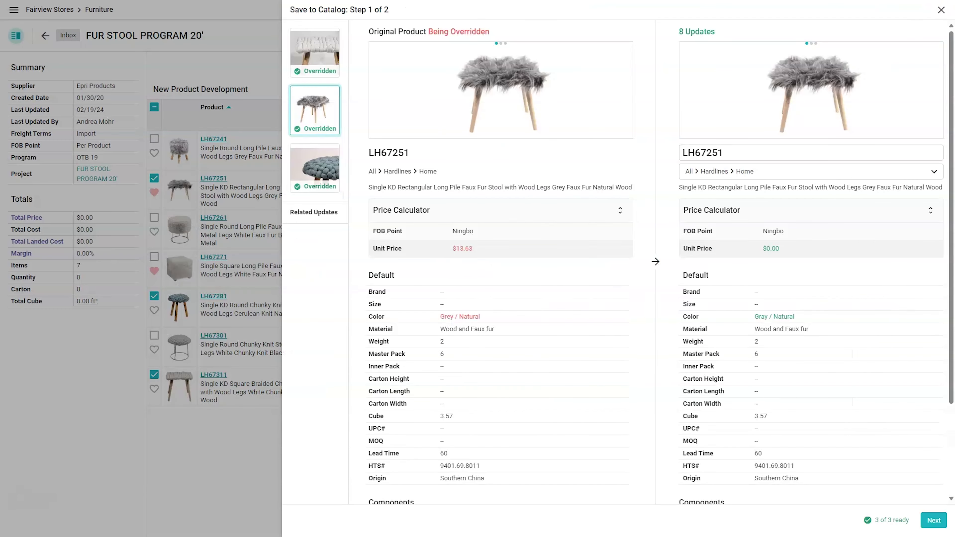
key("Escape")
left_click(796, 35)
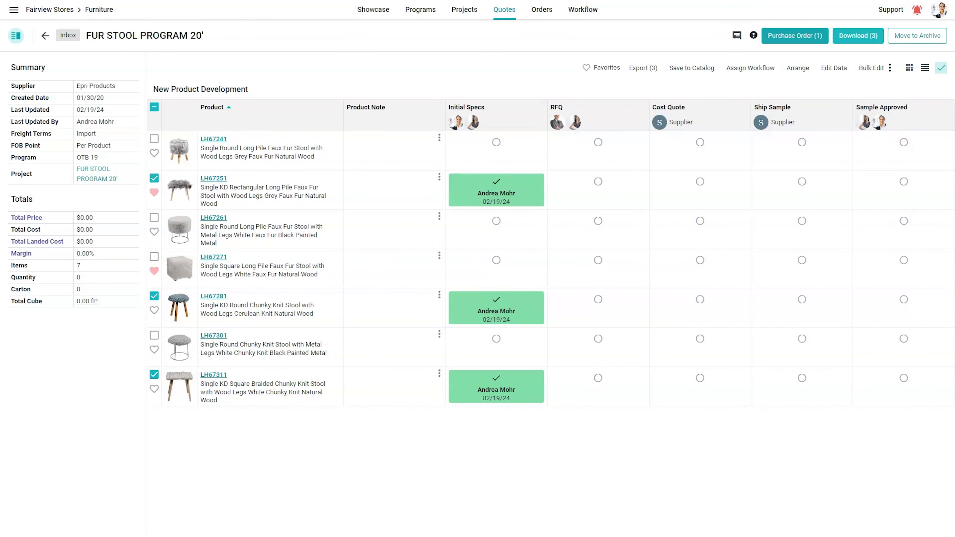
left_click(931, 522)
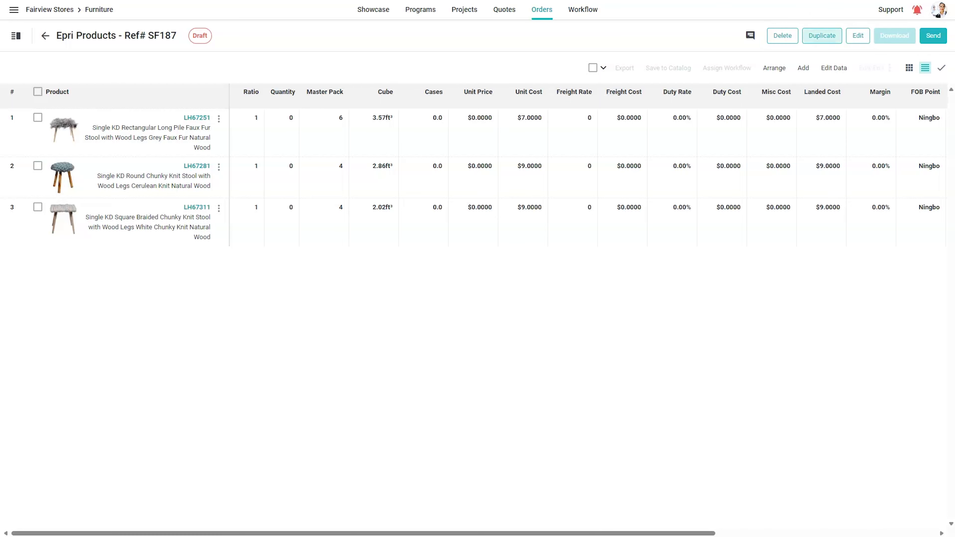
Step: Set order SF187's cancel date to a day in March 2024 and save
left_click(858, 36)
left_click(491, 160)
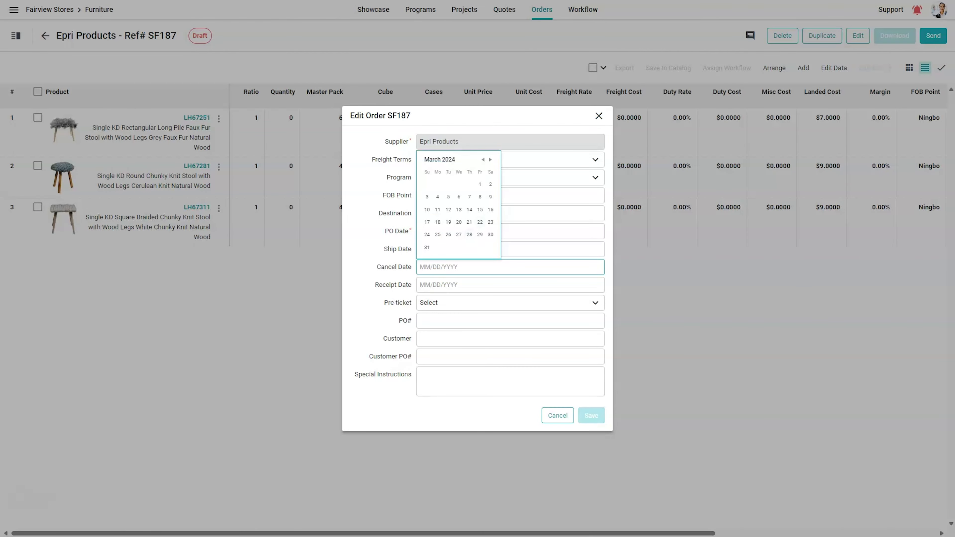
left_click(427, 247)
left_click(592, 416)
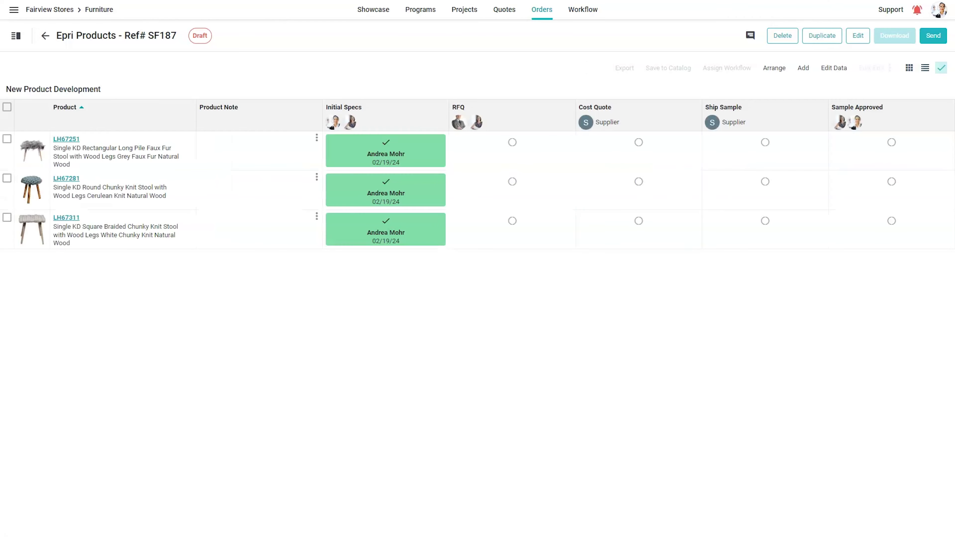
Step: Post 'Please confirm' in the order's team chat, @-mentioning a teammate
left_click(751, 36)
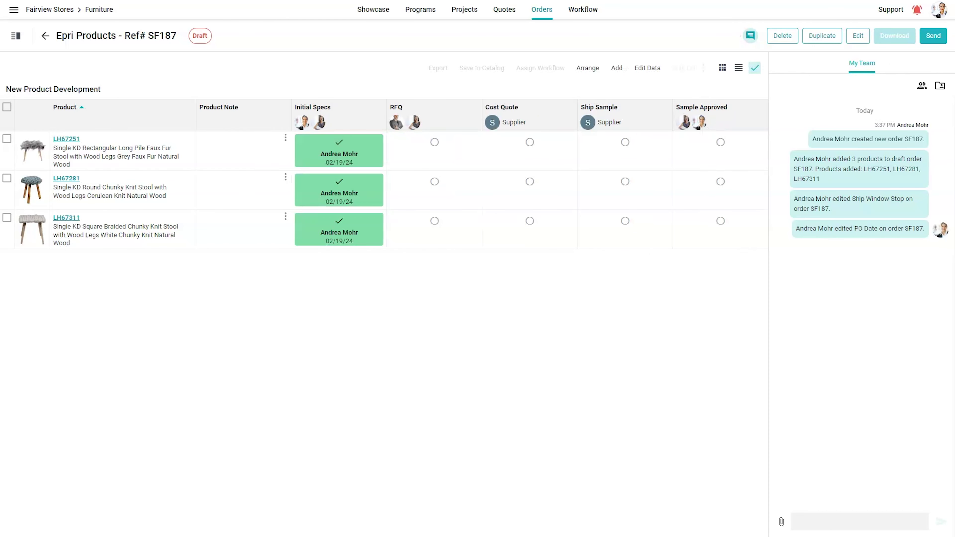
type("@")
key("Down")
key("Return")
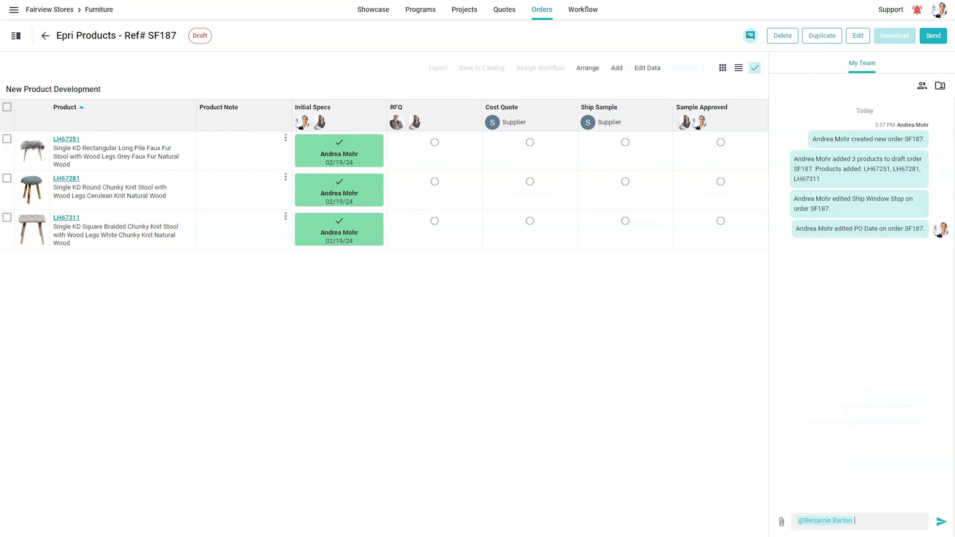
type("Please confirm")
key("Return")
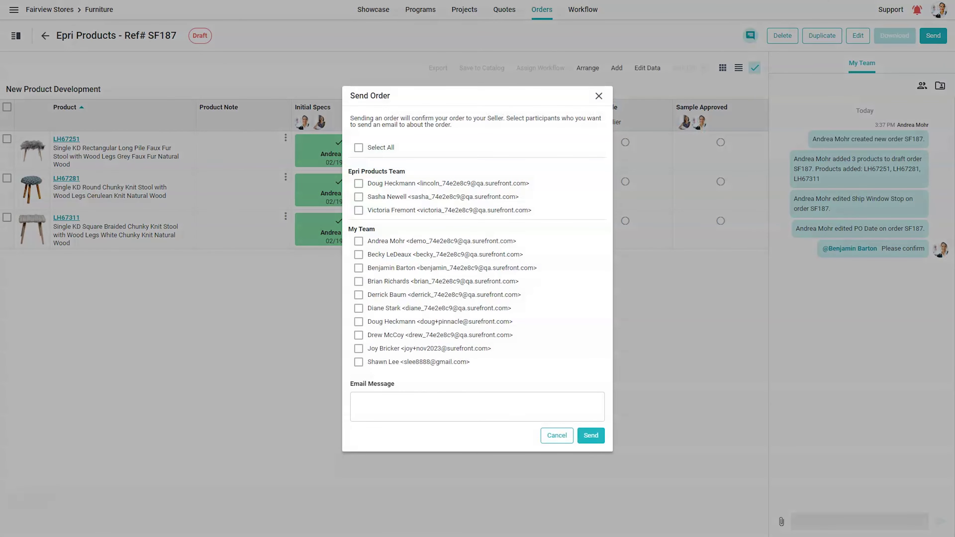
Step: Send SF187 to two supplier contacts and one colleague with 'Please review and confirm'
left_click(359, 183)
left_click(359, 197)
left_click(358, 348)
type("Please review and confirm")
left_click(591, 436)
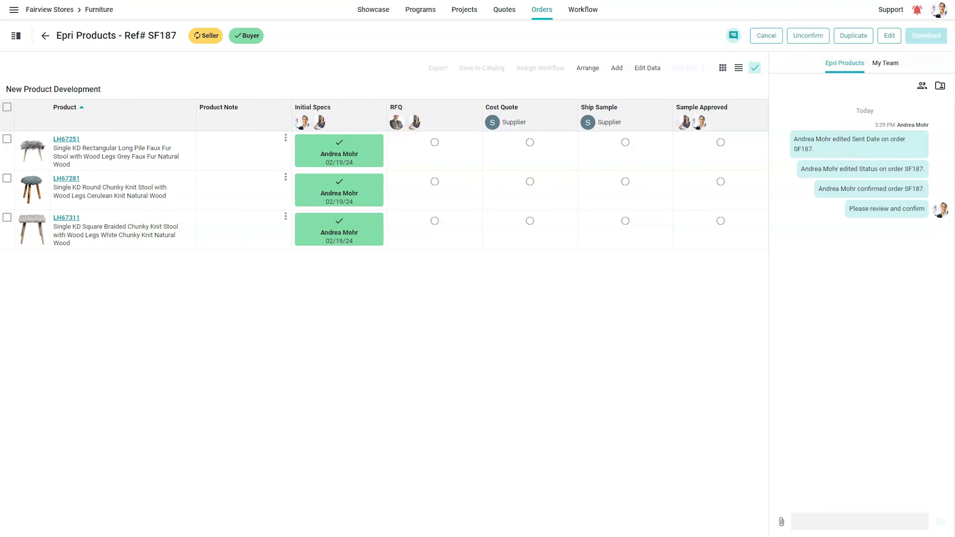
left_click(583, 9)
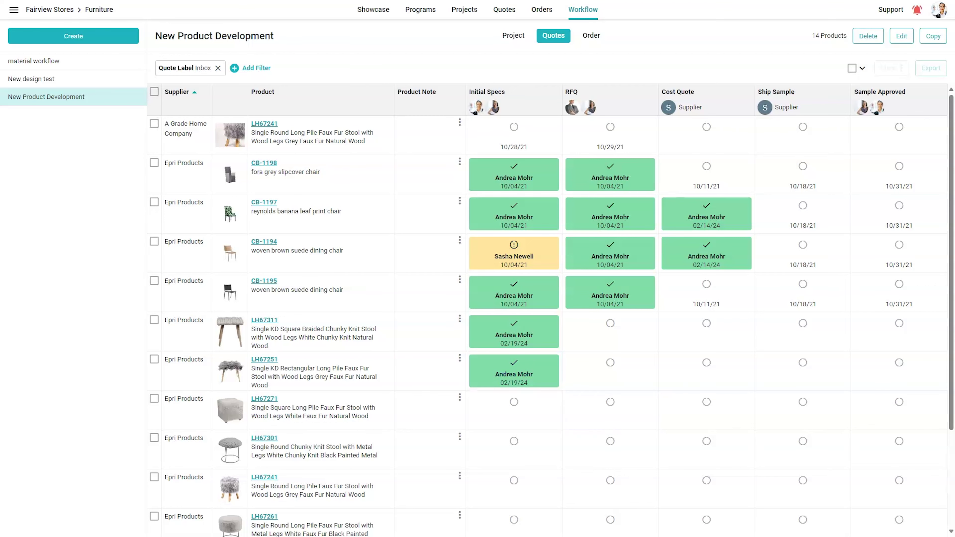
Step: Go to the Catalog and filter it to Color is black, showing 145 products
left_click(14, 9)
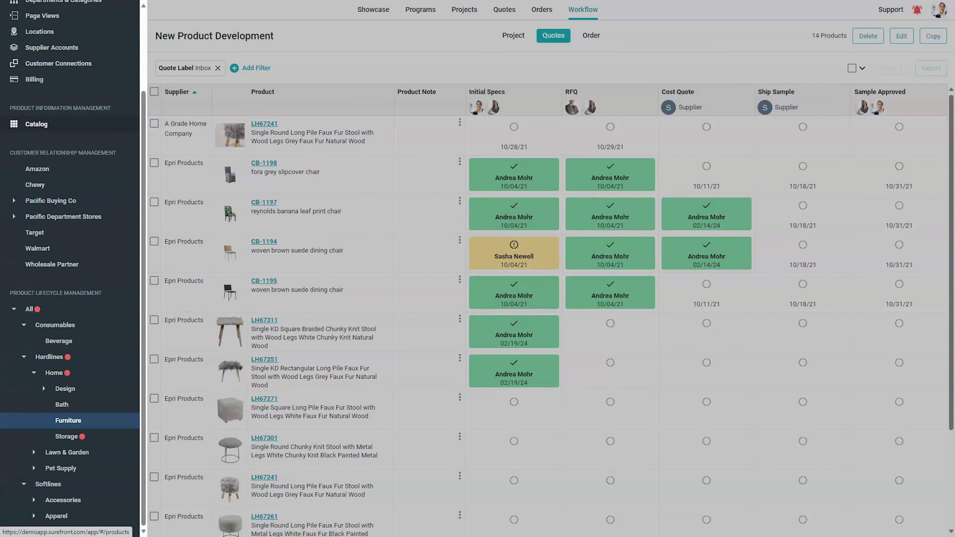
left_click(36, 124)
left_click(153, 35)
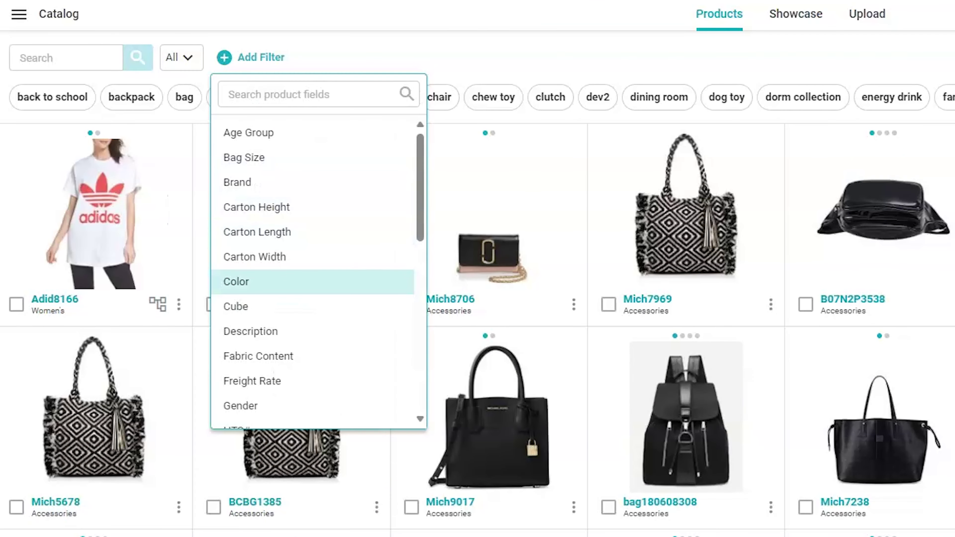
left_click(236, 282)
type("black")
key("Return")
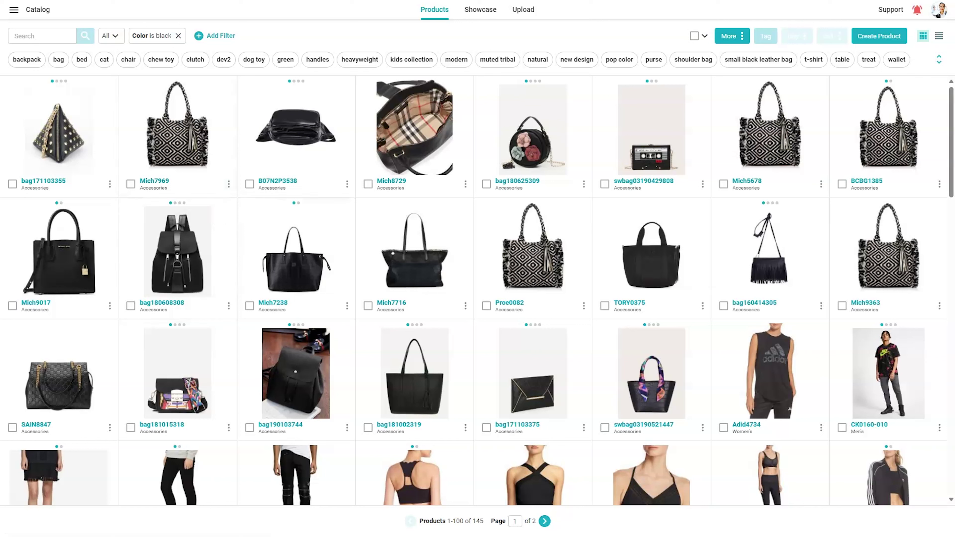
left_click(724, 184)
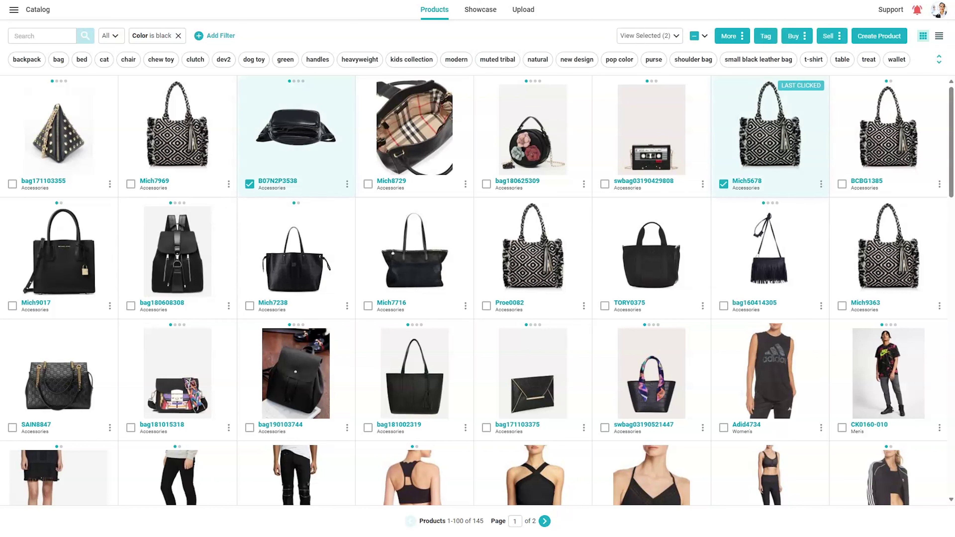
Step: Swap bag Mich5678 for Mich7238 and Mich7716 in the selection alongside B07N2P3538
left_click(724, 184)
left_click(249, 307)
left_click(368, 306)
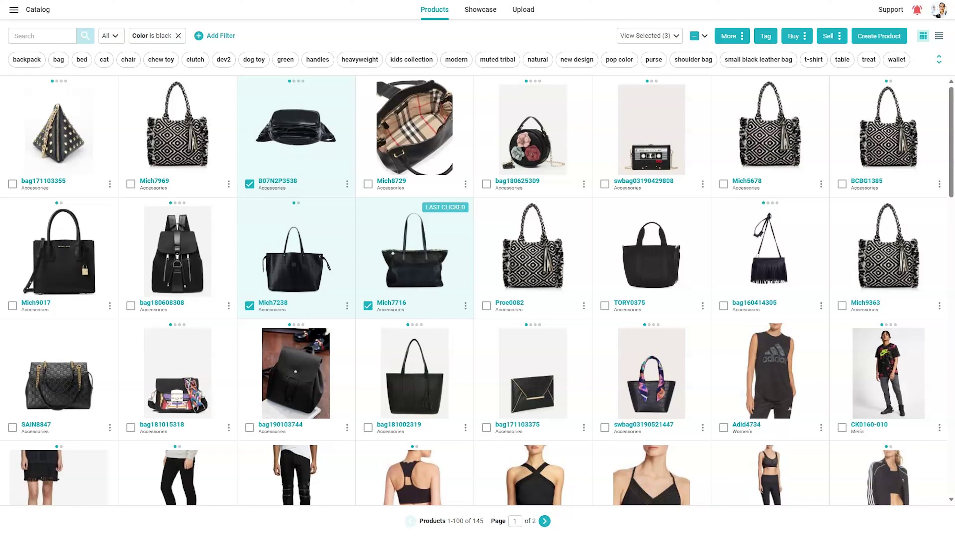
Step: Review the Buy options, then start a Showcase of the selected bags from the Sell menu
left_click(793, 36)
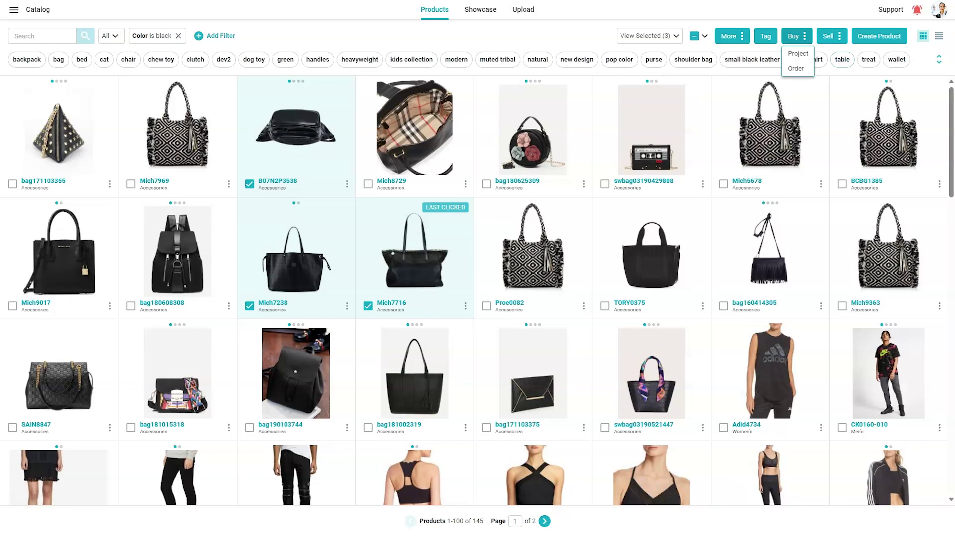
left_click(829, 36)
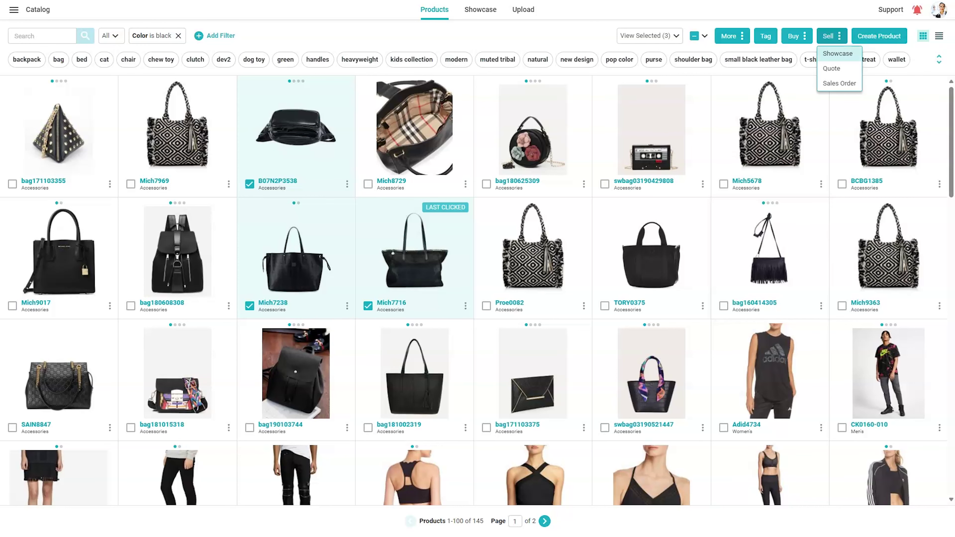
left_click(837, 54)
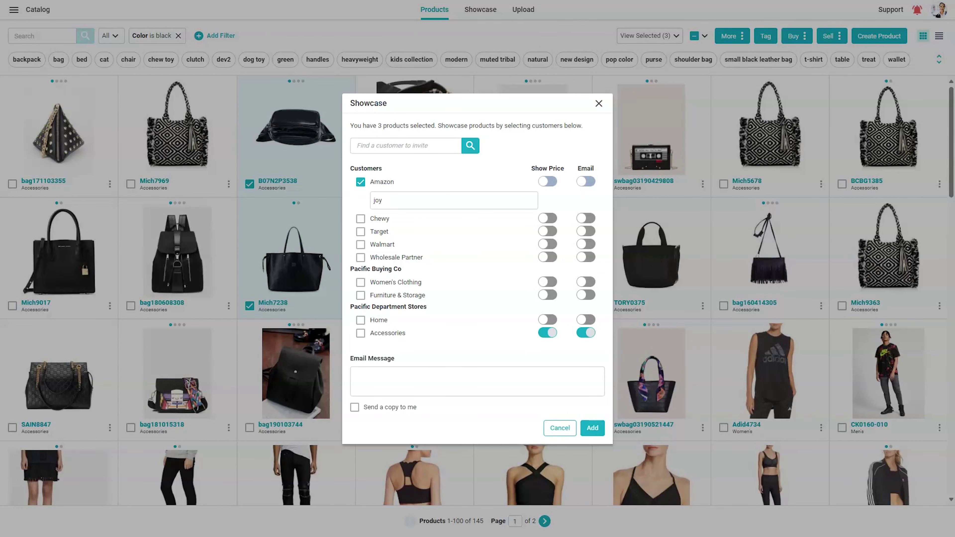
Step: Share the bags with Amazon, adding the partner contact's e-mail and the note 'Please check out these new pieces'
key("Return")
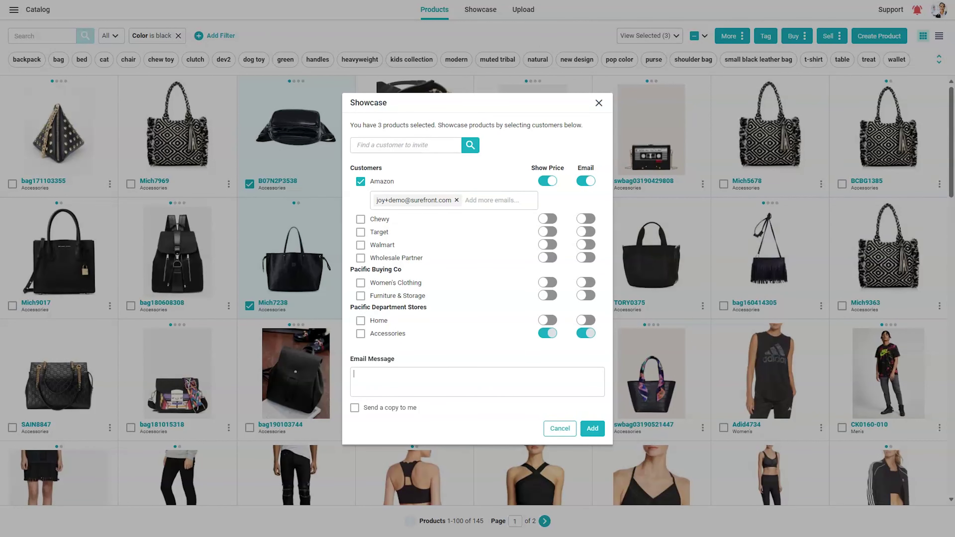
type("Please check out these new pieces")
left_click(593, 428)
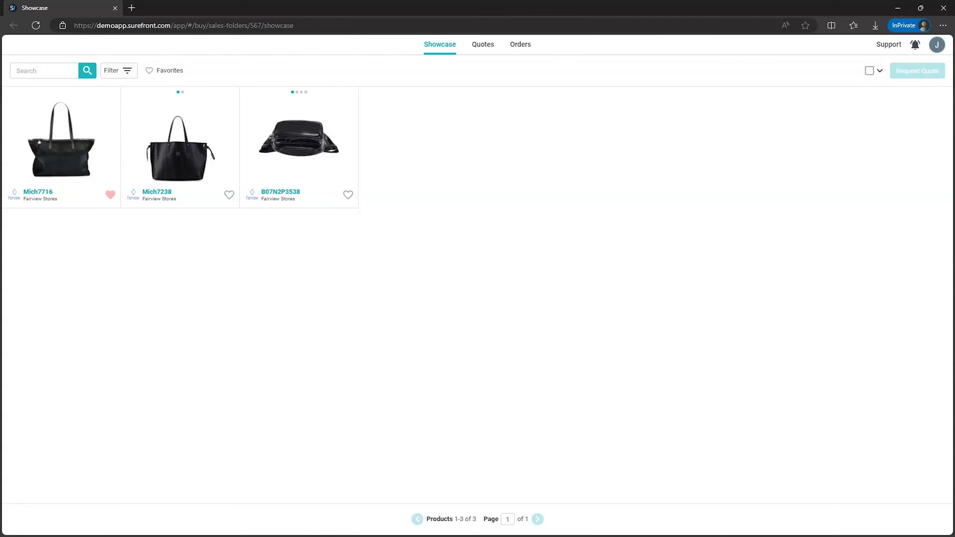
Step: Select bag Mich7716 and open its 02/19/2024 Request for Quote
left_click(15, 195)
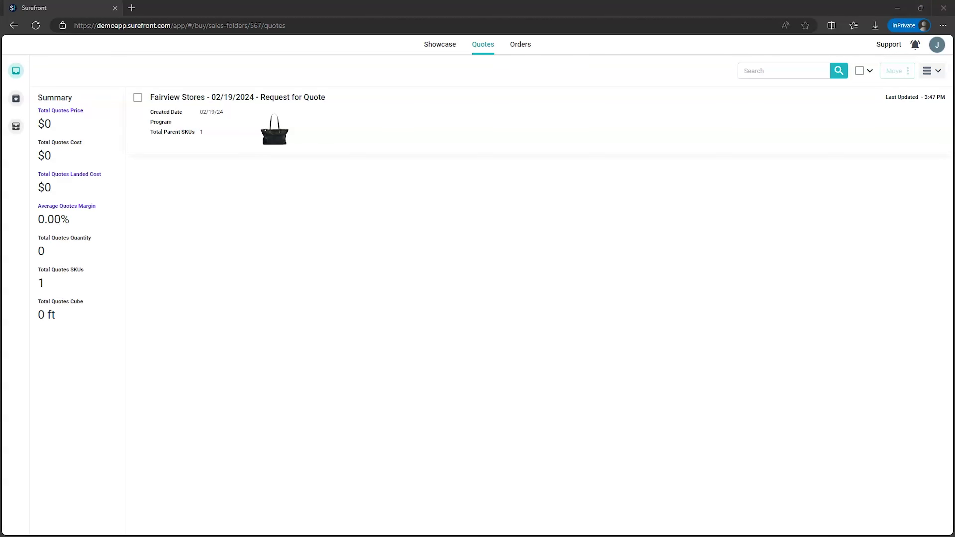
left_click(238, 97)
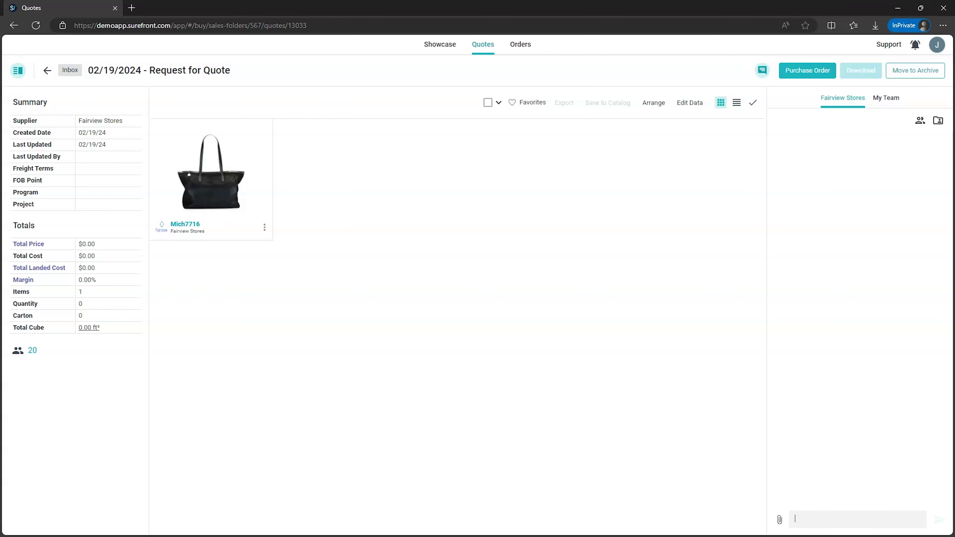
Step: Post 'Do you have more like this?' in the quote chat, mentioning the seller contact
type("@an")
key("Return")
type("Do you have more like this?")
key("Return")
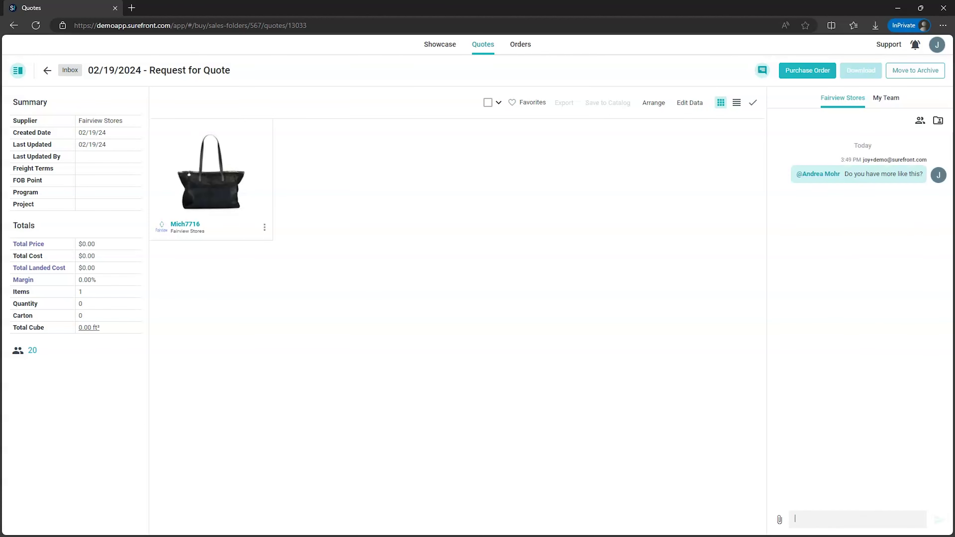